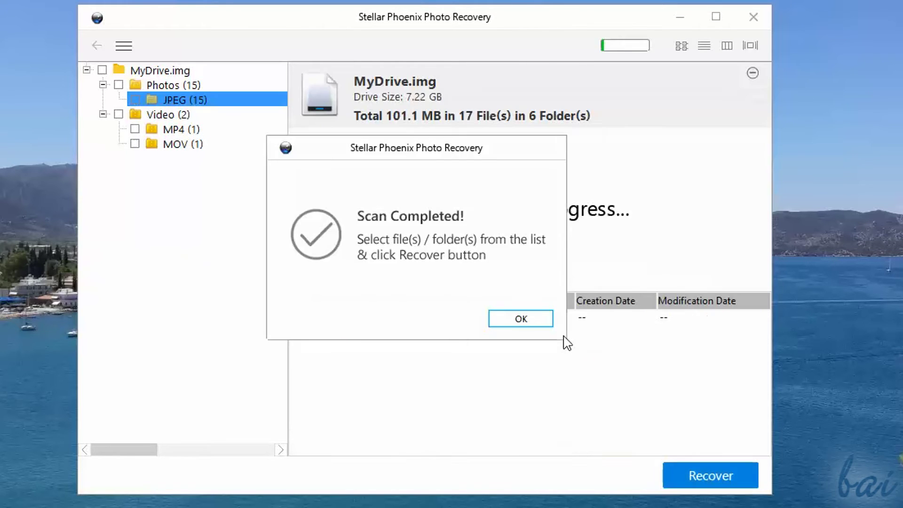
Dismiss the MyDrive.img scan-completed notice and start a new Photo, Audio & Video recovery
{"action": "left_click", "coordinate": [520, 319]}
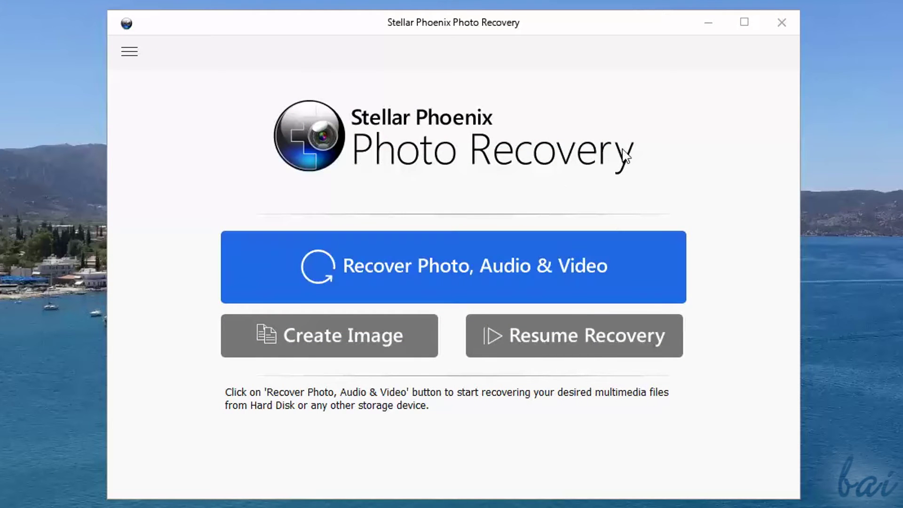
{"action": "left_click", "coordinate": [520, 283]}
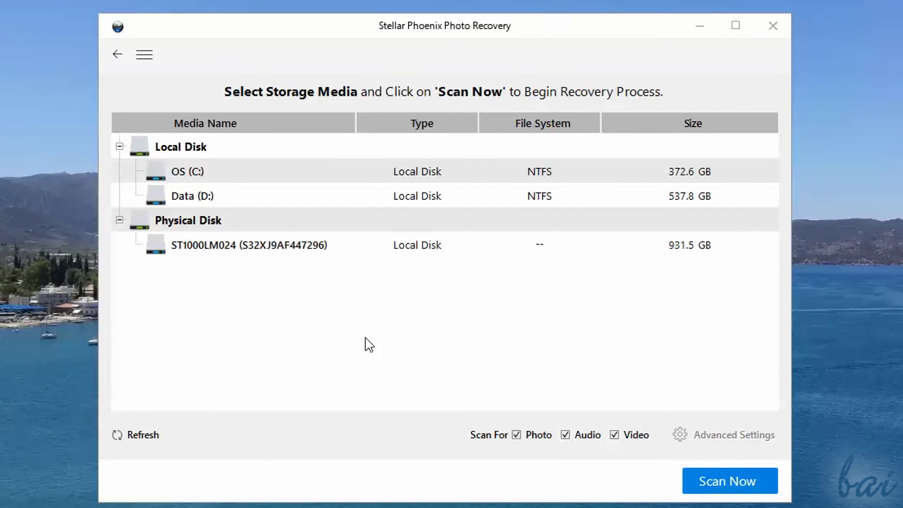
Go back to the start screen and close the empty Stellar Phoenix Repair for JPEG window
{"action": "left_click", "coordinate": [117, 54]}
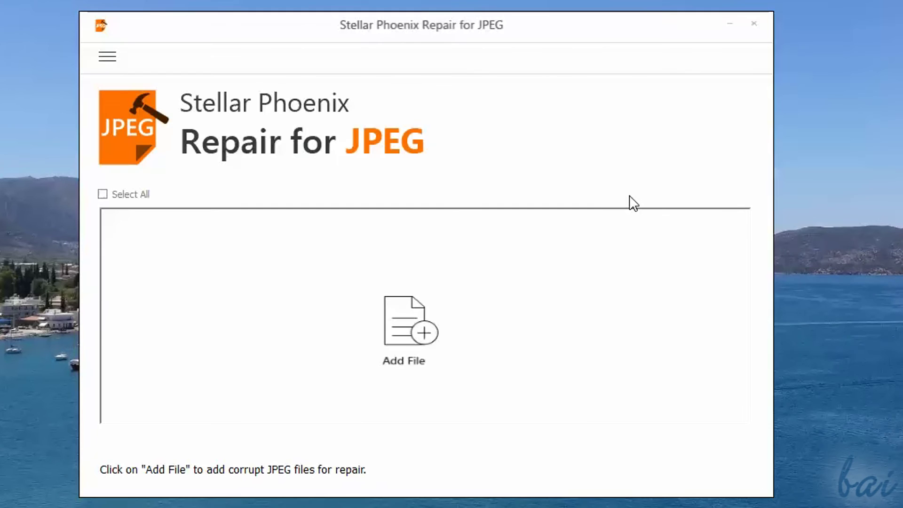
{"action": "left_click", "coordinate": [754, 24]}
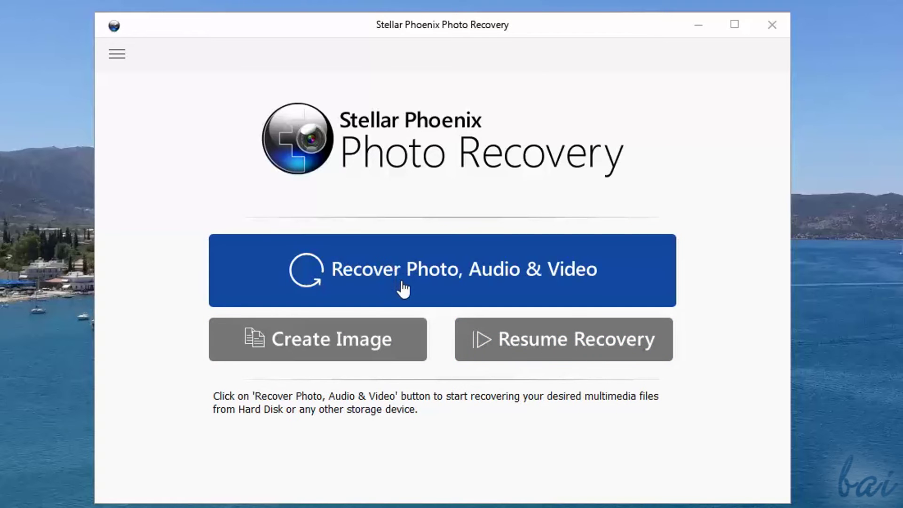
Start Photo, Audio & Video recovery and browse the listed drives until removable Drive 1 (7.22 GB) appears
{"action": "left_click", "coordinate": [403, 288]}
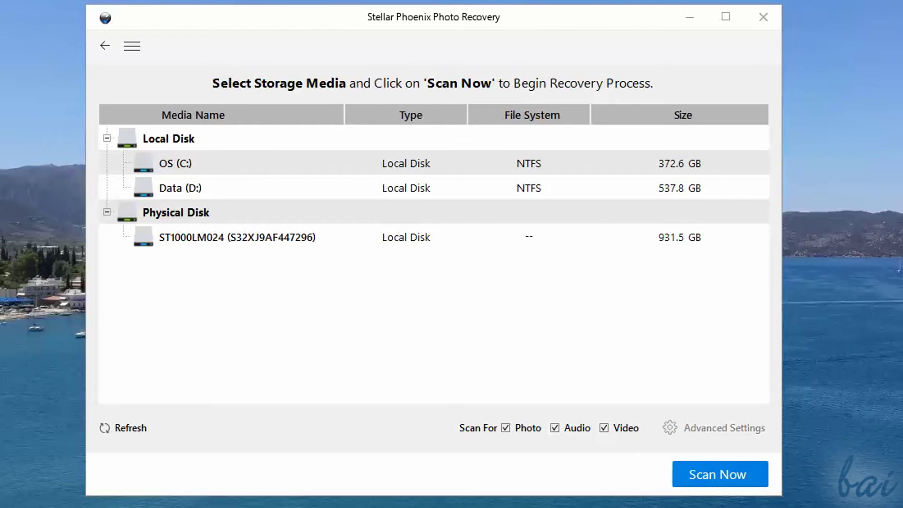
{"action": "left_click", "coordinate": [194, 140]}
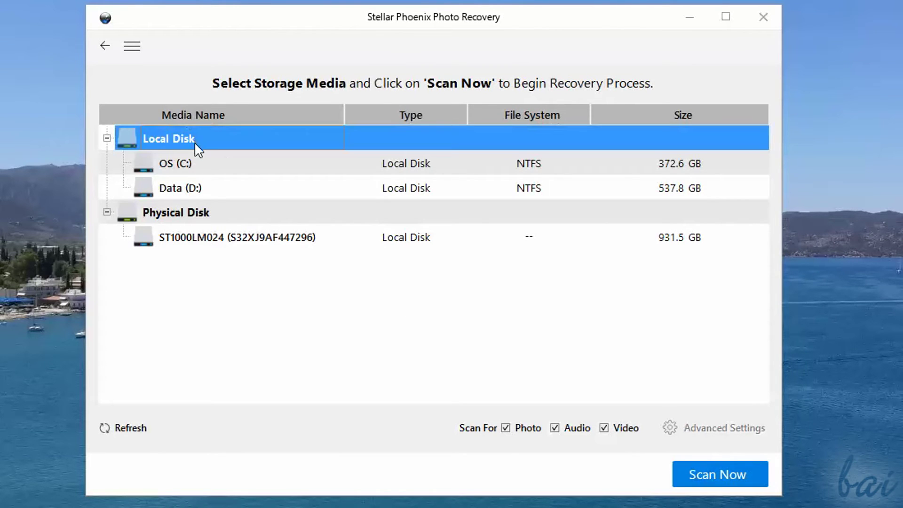
{"action": "left_click", "coordinate": [195, 156]}
{"action": "left_click", "coordinate": [206, 189]}
{"action": "left_click", "coordinate": [215, 228]}
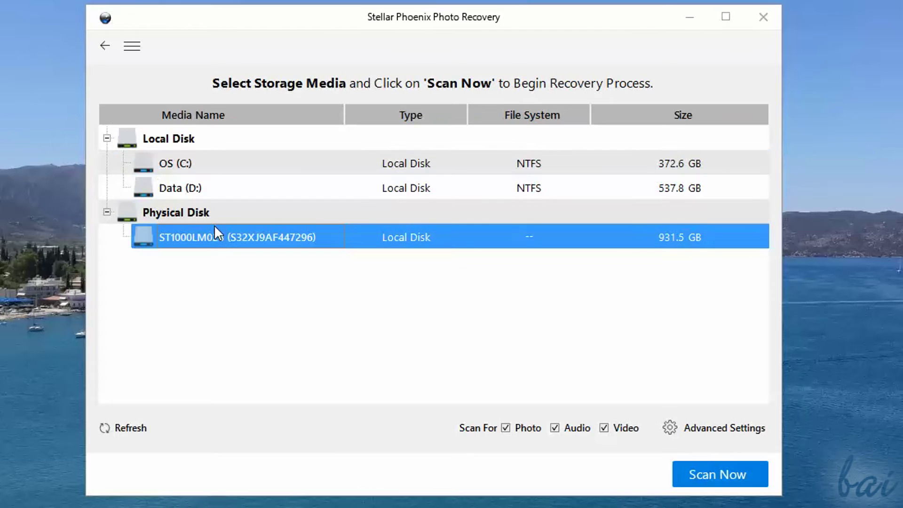
{"action": "left_click", "coordinate": [209, 186]}
{"action": "left_click", "coordinate": [208, 167]}
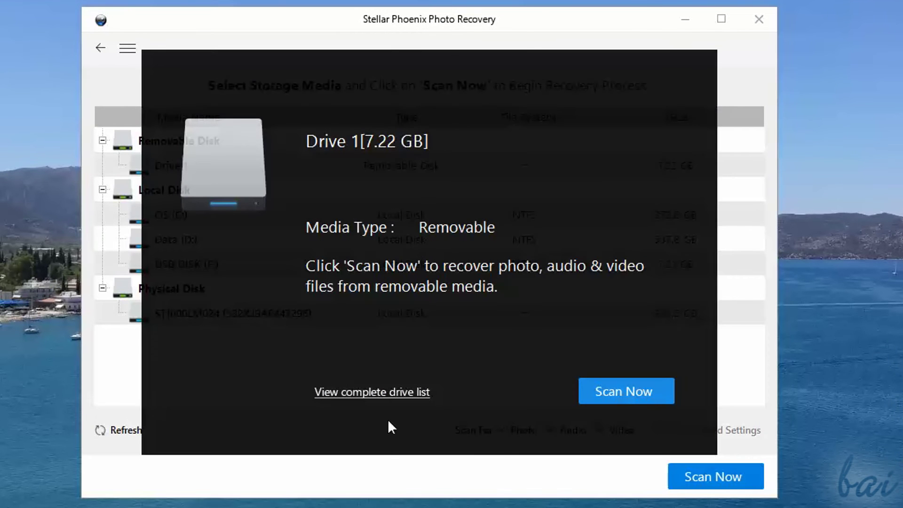
Select removable Drive 1 as the scan target from the complete drive list
{"action": "left_click", "coordinate": [382, 394]}
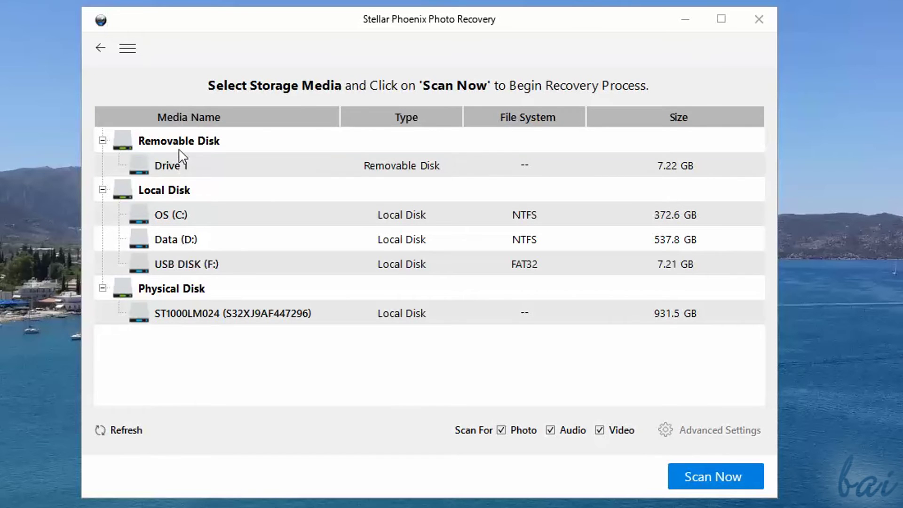
{"action": "left_click", "coordinate": [178, 170]}
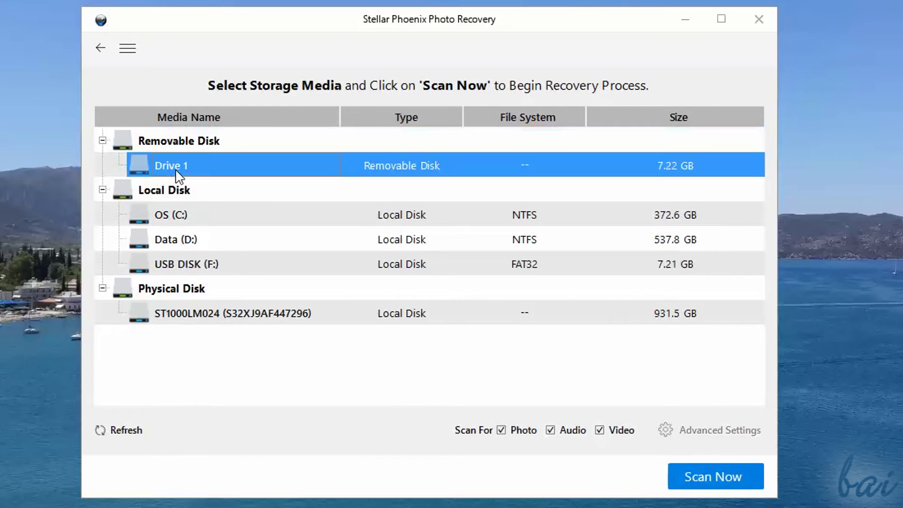
{"action": "left_click", "coordinate": [235, 215]}
{"action": "left_click", "coordinate": [235, 240]}
{"action": "left_click", "coordinate": [233, 266]}
{"action": "left_click", "coordinate": [231, 316]}
{"action": "left_click", "coordinate": [239, 170]}
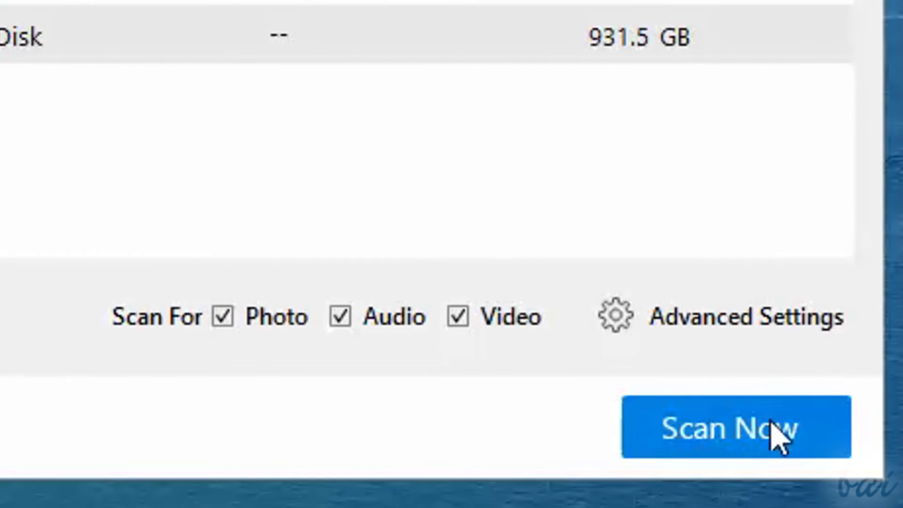
Toggle the Photo, Audio and Video options off and back on, leaving all three enabled
{"action": "left_click", "coordinate": [223, 316]}
{"action": "left_click", "coordinate": [223, 316]}
{"action": "left_click", "coordinate": [343, 317]}
{"action": "left_click", "coordinate": [344, 317]}
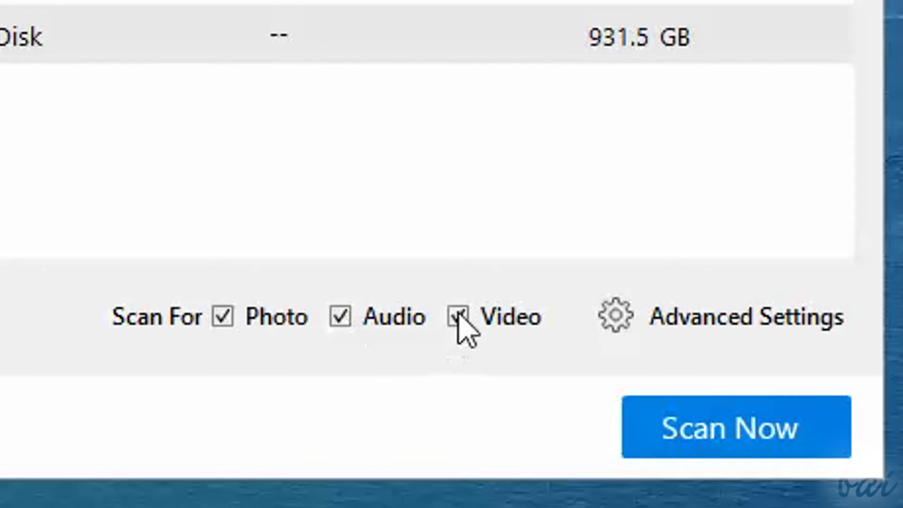
{"action": "left_click", "coordinate": [459, 318]}
{"action": "left_click", "coordinate": [460, 318]}
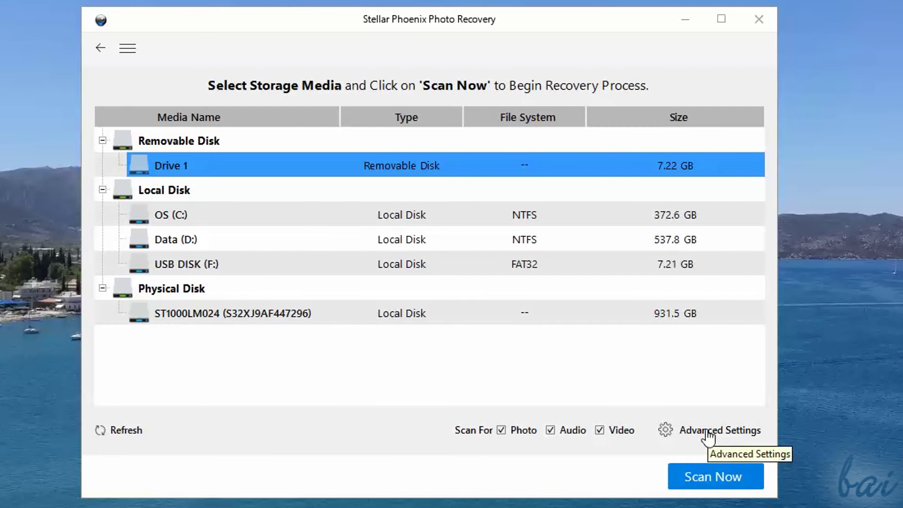
{"action": "left_click", "coordinate": [708, 435]}
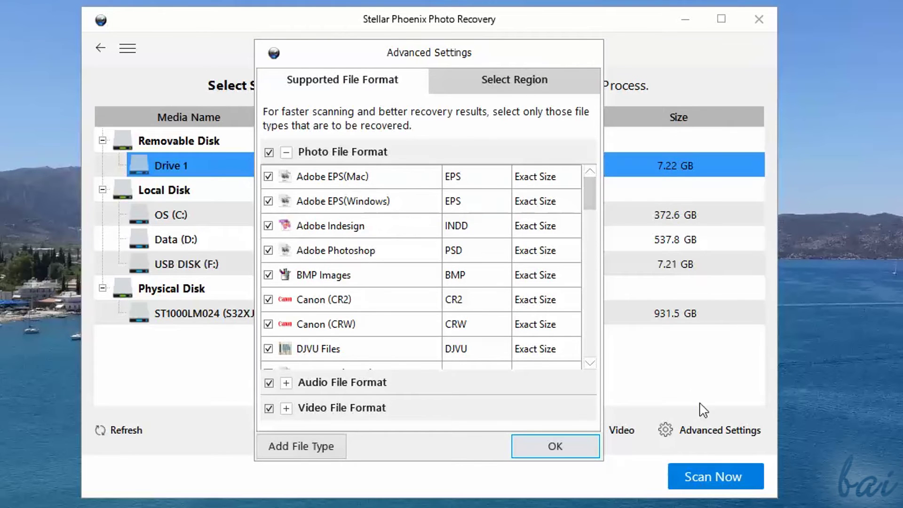
{"action": "left_click_drag", "start_coordinate": [594, 203], "coordinate": [599, 288]}
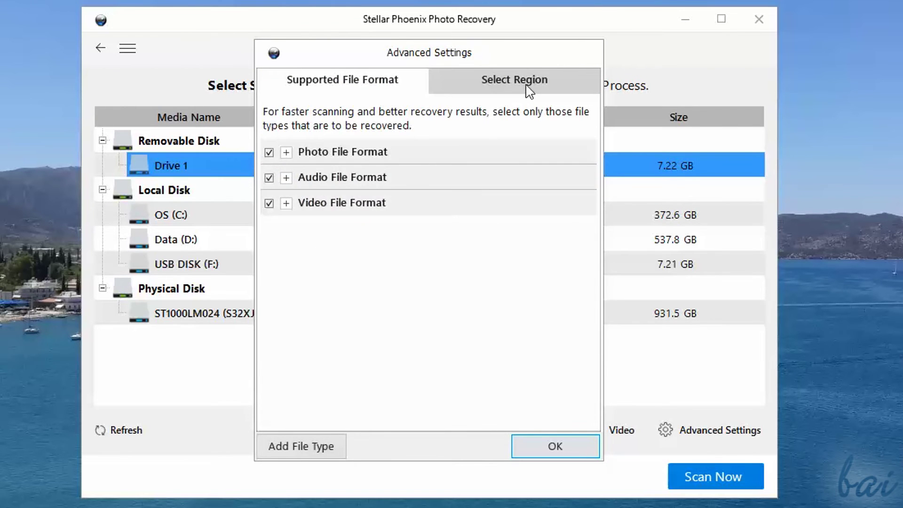
{"action": "left_click", "coordinate": [530, 90]}
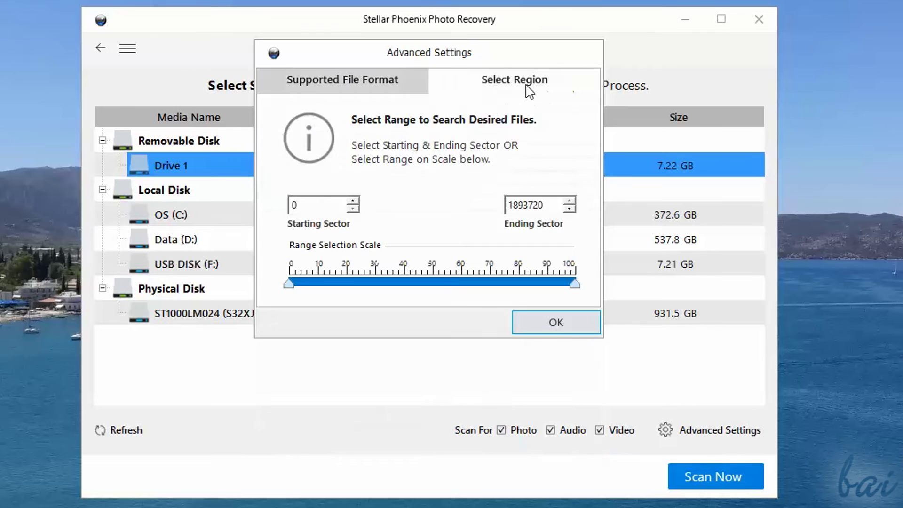
{"action": "left_click_drag", "start_coordinate": [289, 284], "coordinate": [316, 286]}
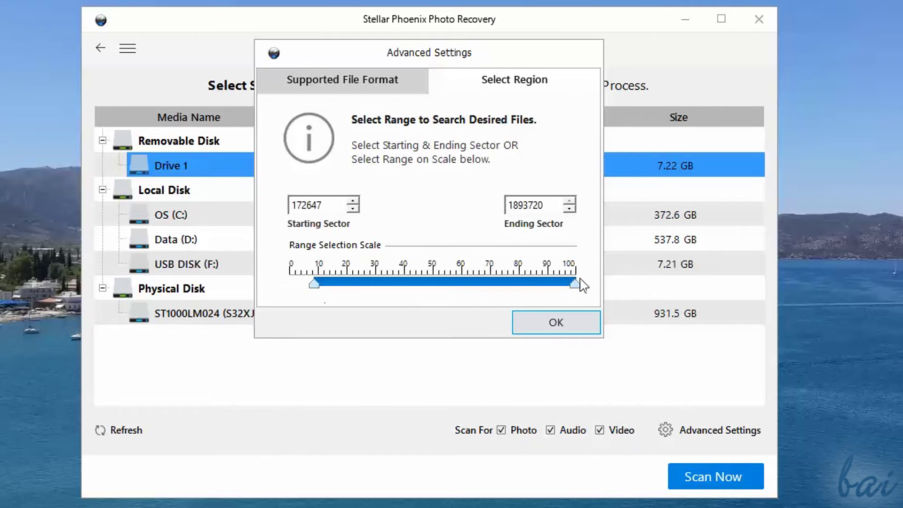
{"action": "left_click_drag", "start_coordinate": [576, 284], "coordinate": [504, 284]}
{"action": "left_click_drag", "start_coordinate": [440, 293], "coordinate": [576, 285]}
{"action": "left_click", "coordinate": [556, 322]}
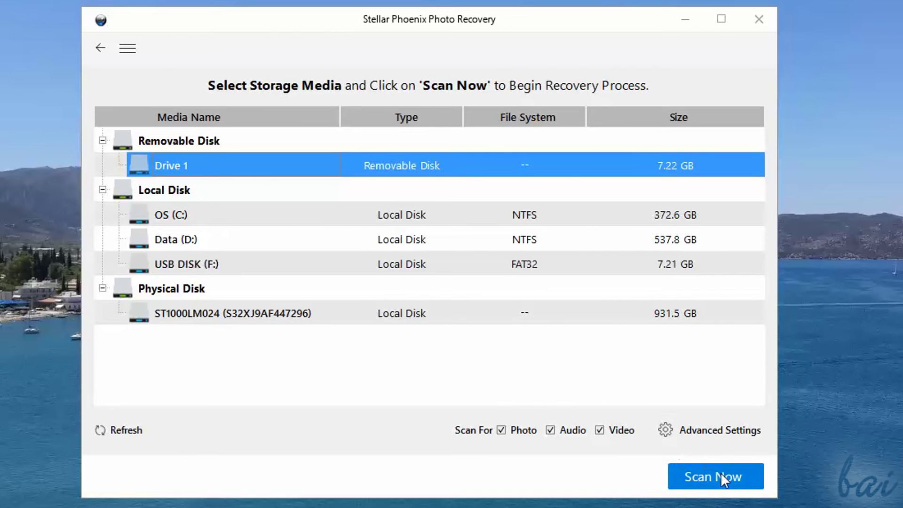
Start scanning Drive 1, abort the scan partway, and dismiss the Scan aborted message
{"action": "left_click", "coordinate": [735, 476]}
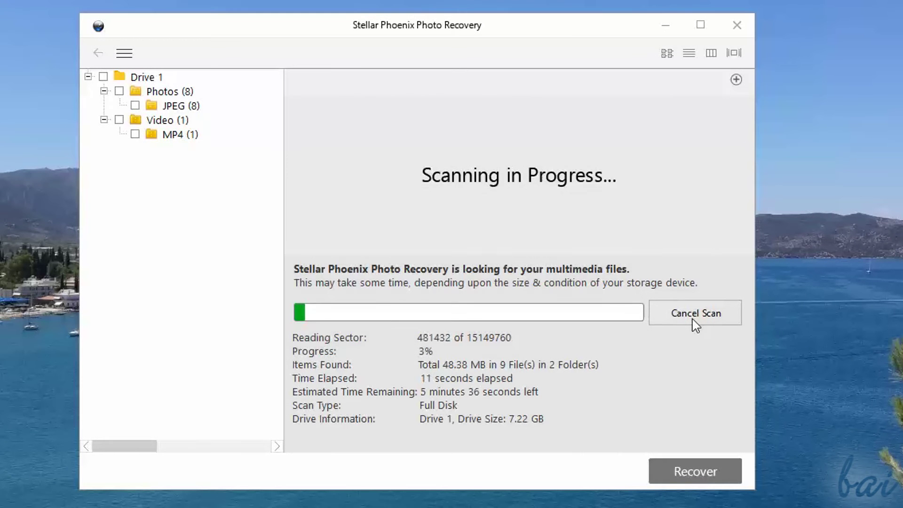
{"action": "left_click", "coordinate": [694, 320]}
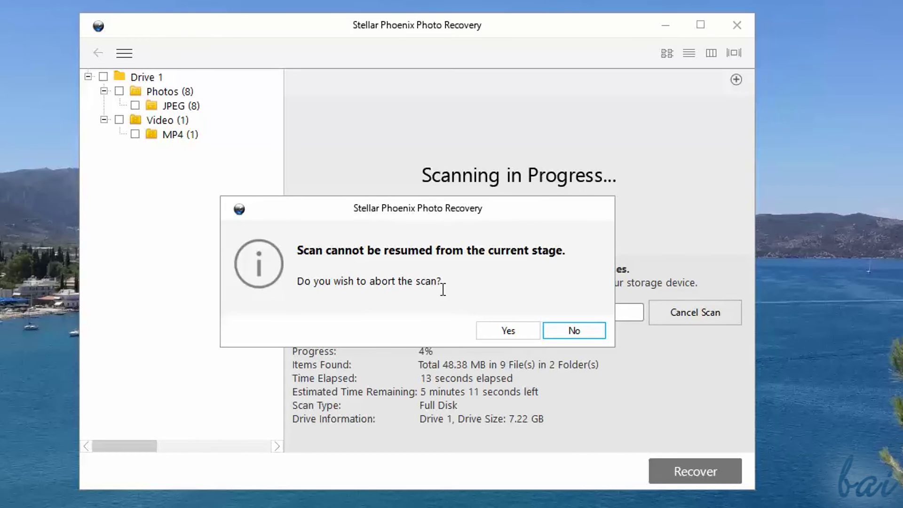
{"action": "left_click", "coordinate": [511, 334]}
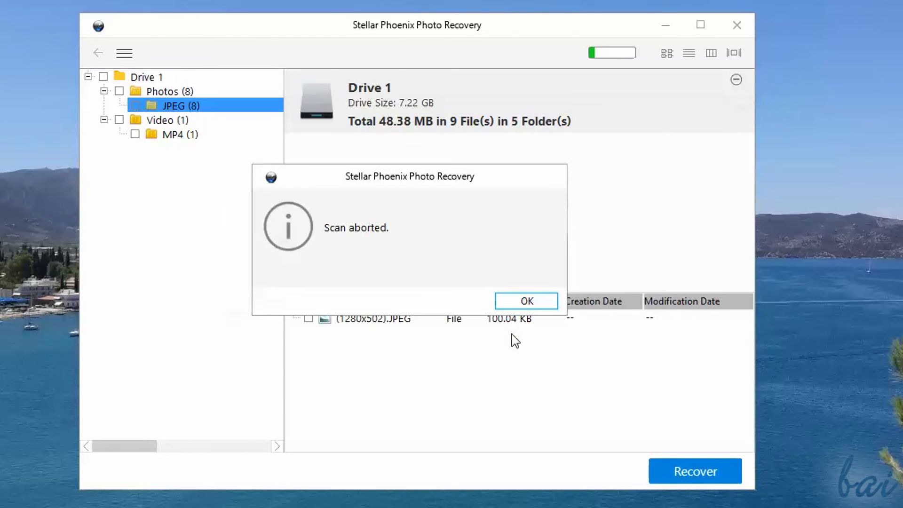
{"action": "left_click", "coordinate": [526, 301]}
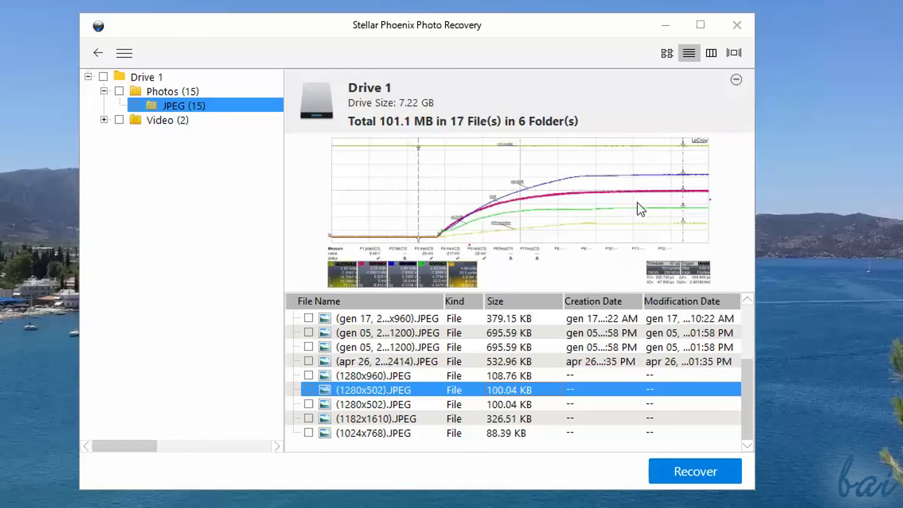
{"action": "left_click", "coordinate": [421, 405]}
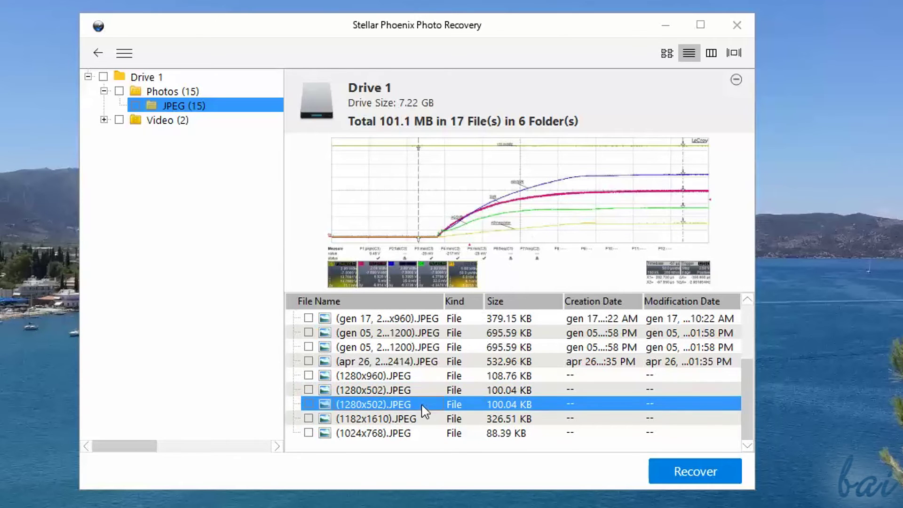
{"action": "left_click", "coordinate": [418, 420]}
{"action": "left_click", "coordinate": [417, 433]}
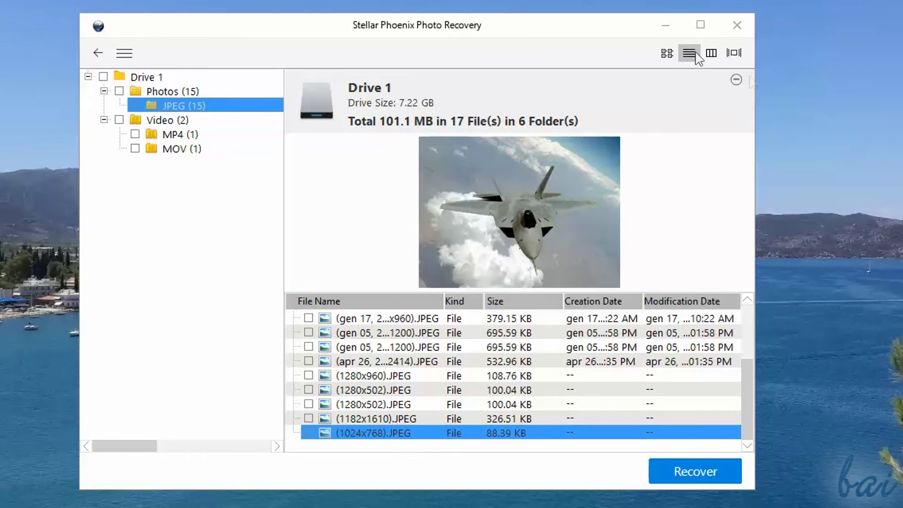
{"action": "left_click", "coordinate": [711, 53]}
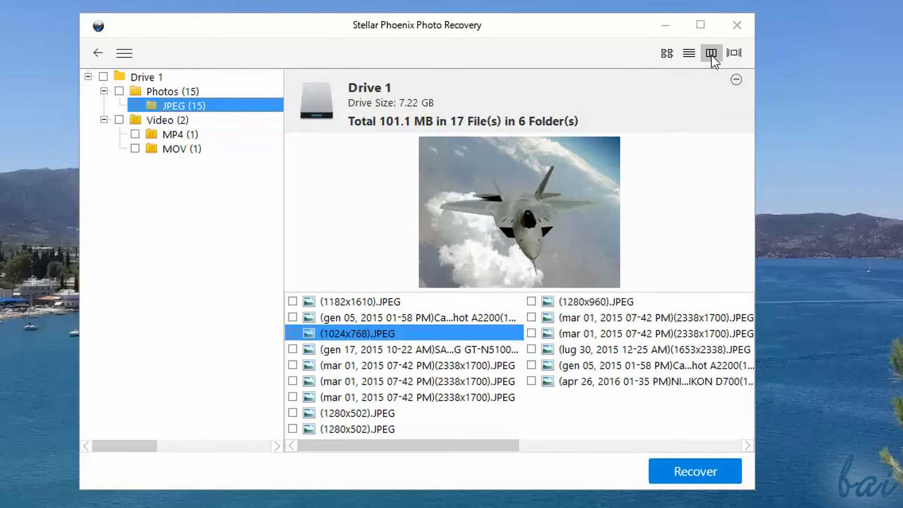
{"action": "left_click", "coordinate": [734, 53]}
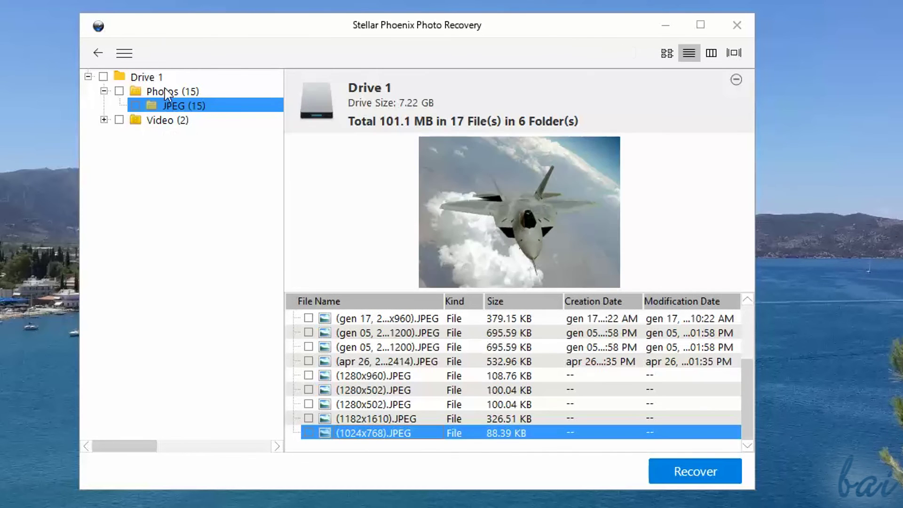
{"action": "left_click", "coordinate": [167, 93]}
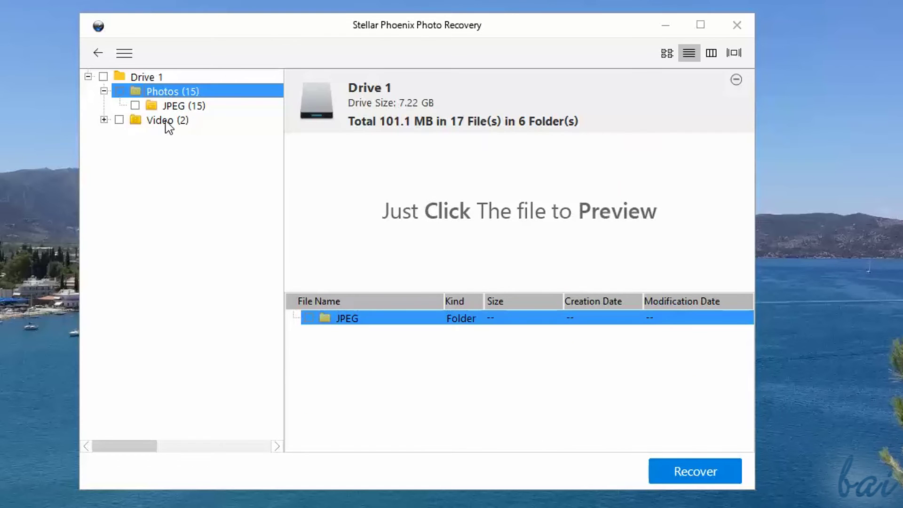
{"action": "left_click", "coordinate": [167, 121]}
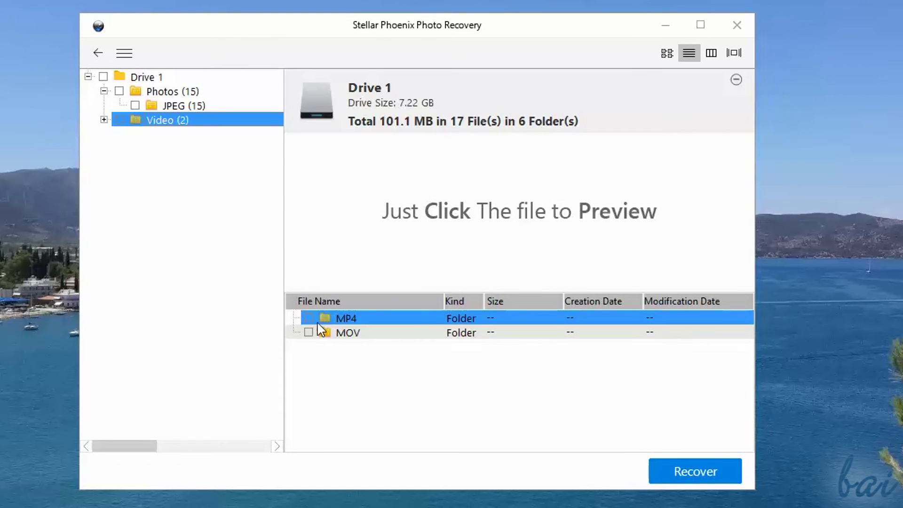
{"action": "left_click", "coordinate": [102, 119]}
{"action": "left_click", "coordinate": [163, 135]}
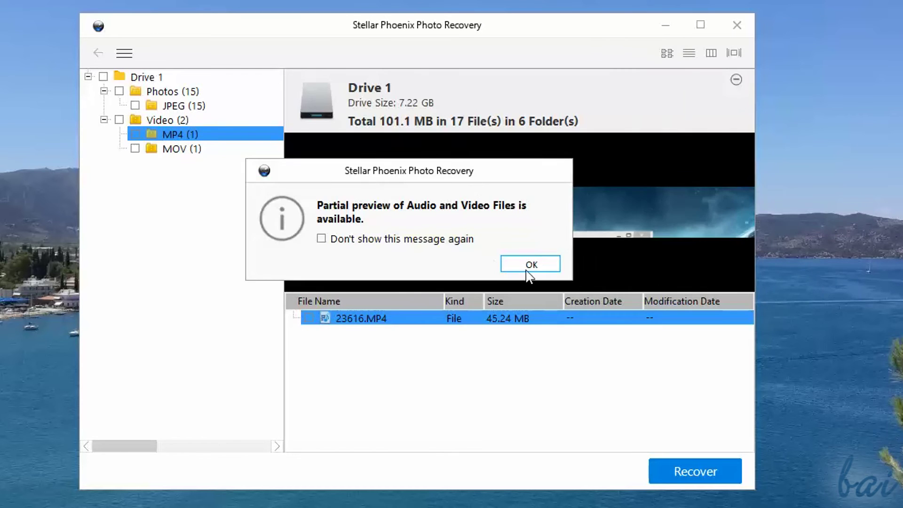
{"action": "left_click", "coordinate": [528, 264]}
Recover the (1024x768).JPEG photo and the MP4 video folder to the Desktop, then leave the results screen
{"action": "left_click", "coordinate": [183, 106]}
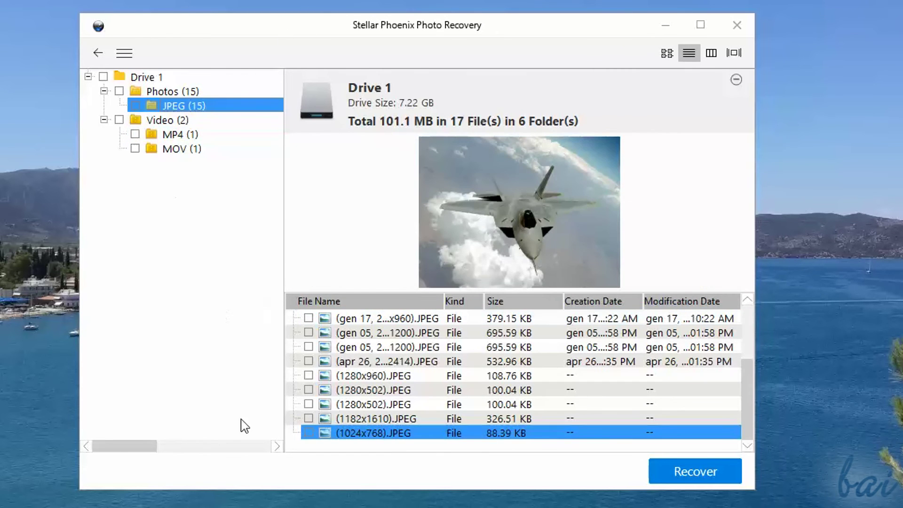
{"action": "left_click", "coordinate": [308, 432]}
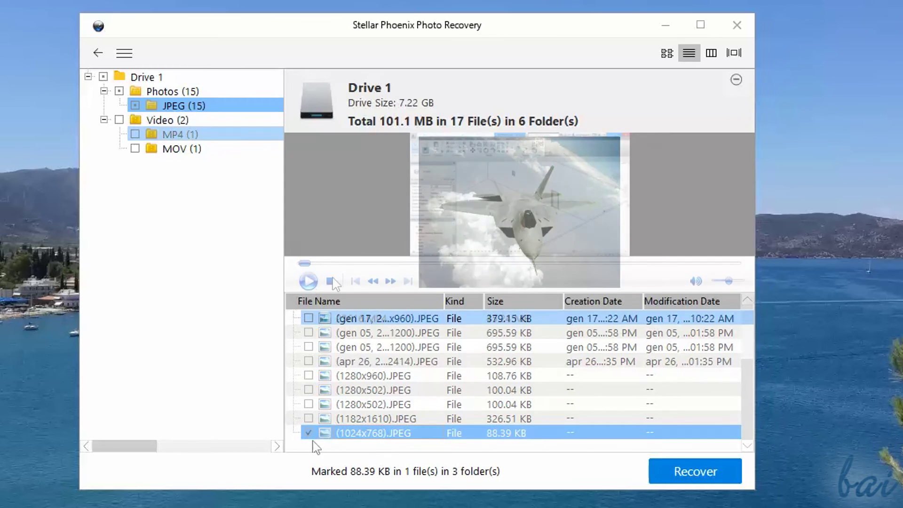
{"action": "left_click", "coordinate": [308, 318]}
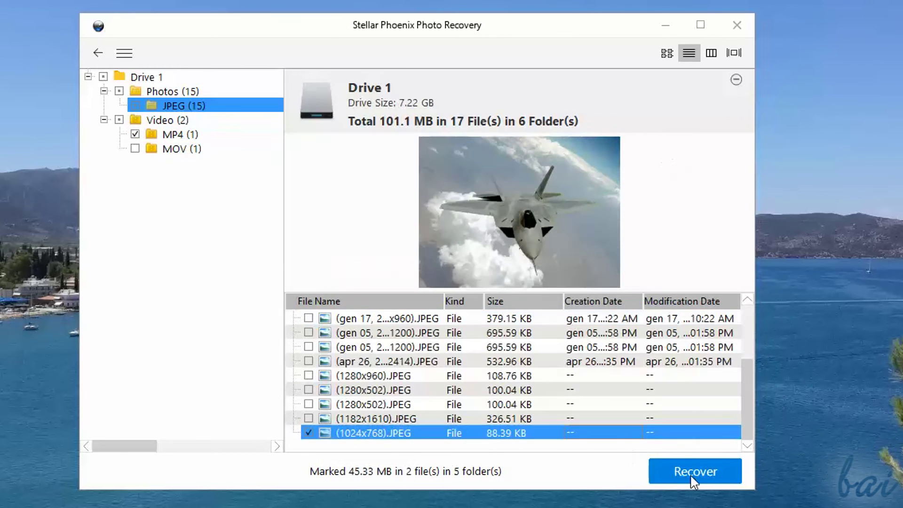
{"action": "left_click", "coordinate": [704, 476]}
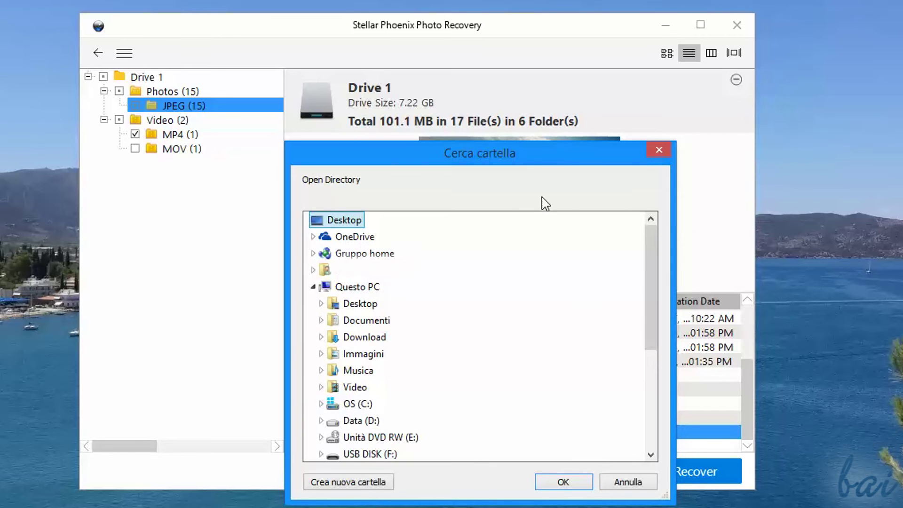
{"action": "left_click", "coordinate": [560, 483]}
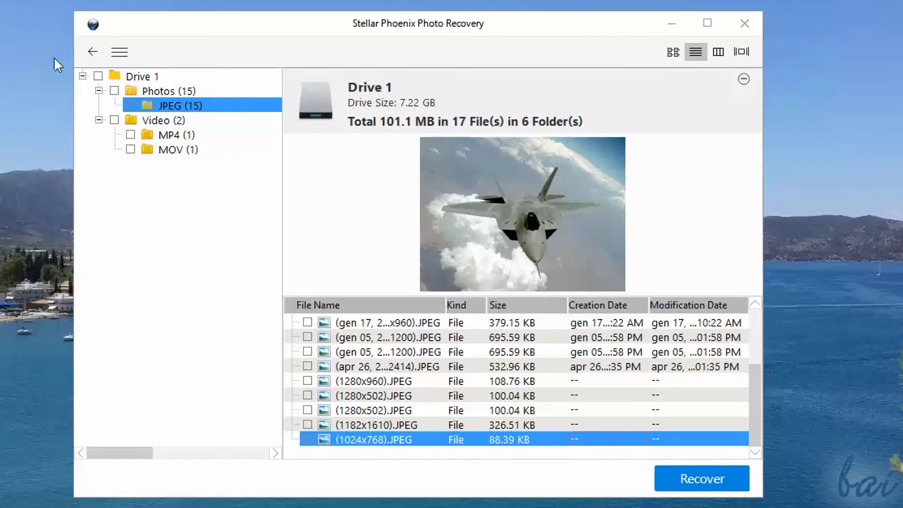
{"action": "left_click", "coordinate": [93, 53]}
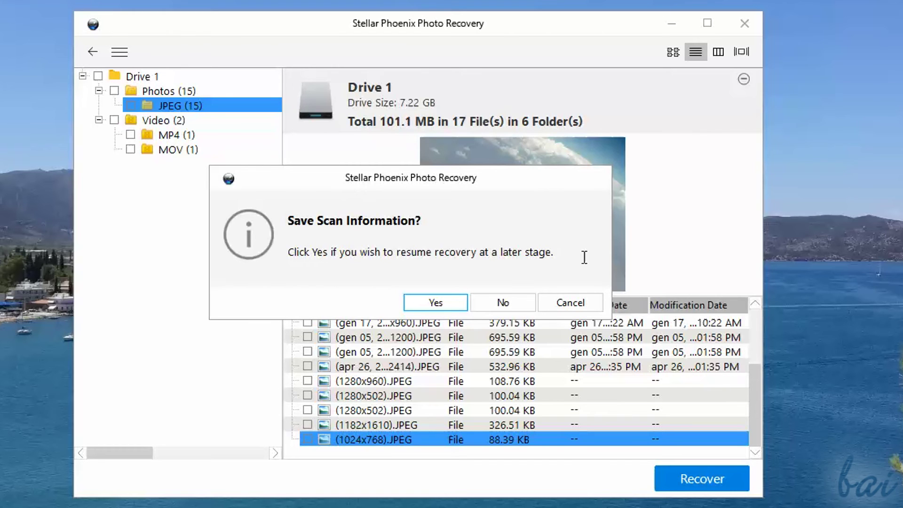
Save the scan information as MyScan.DAT and resume recovery from it
{"action": "left_click", "coordinate": [435, 302]}
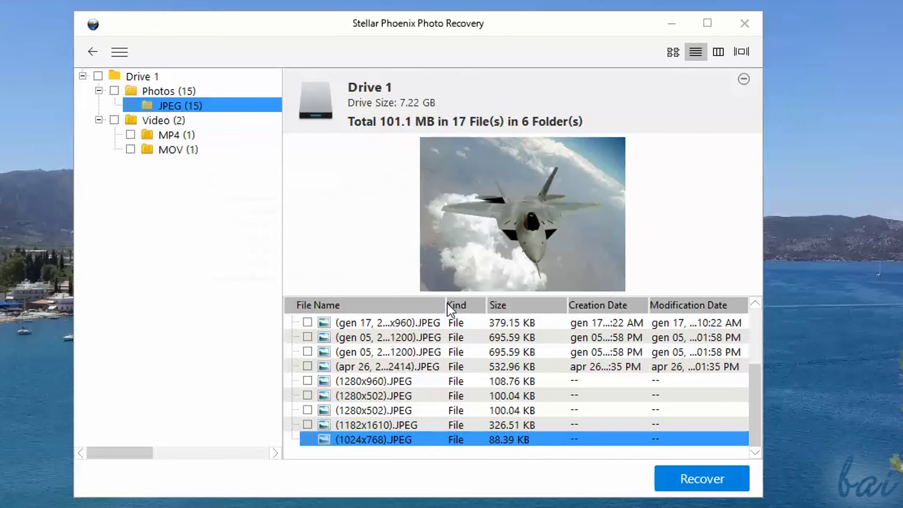
{"action": "type", "text": "MyScan.DAT"}
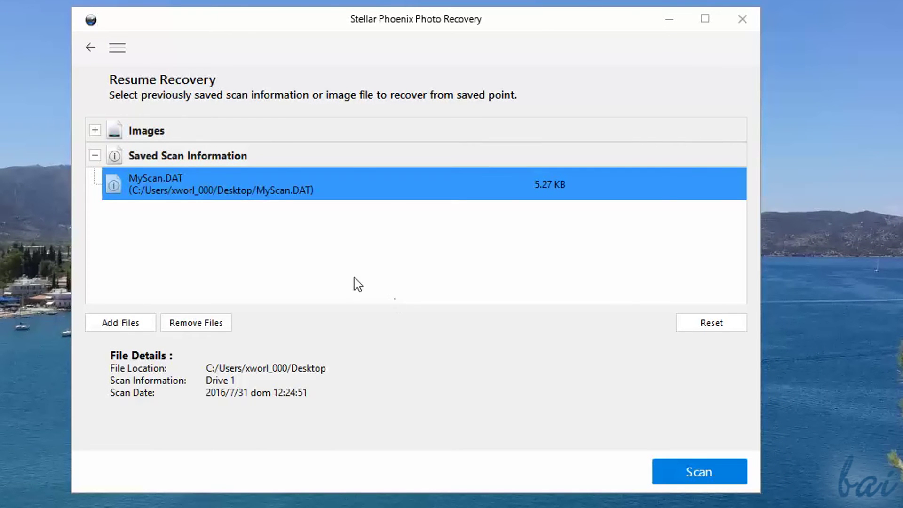
{"action": "left_click", "coordinate": [703, 479]}
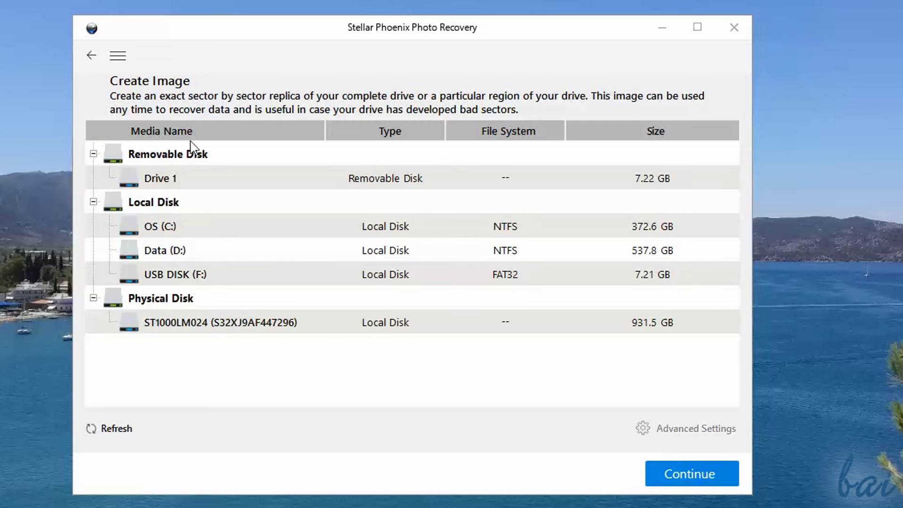
Select Drive 1 for imaging, keeping the full sector range in Advanced Settings
{"action": "left_click", "coordinate": [172, 184]}
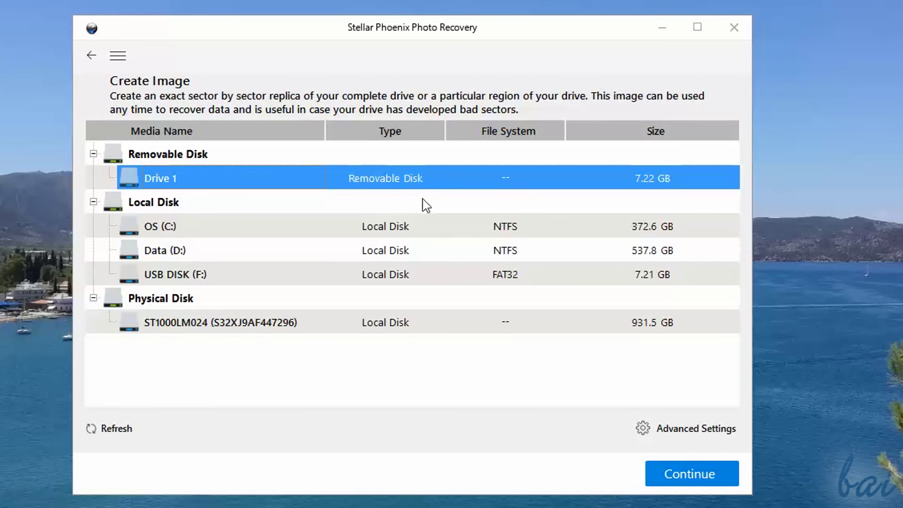
{"action": "left_click", "coordinate": [697, 428]}
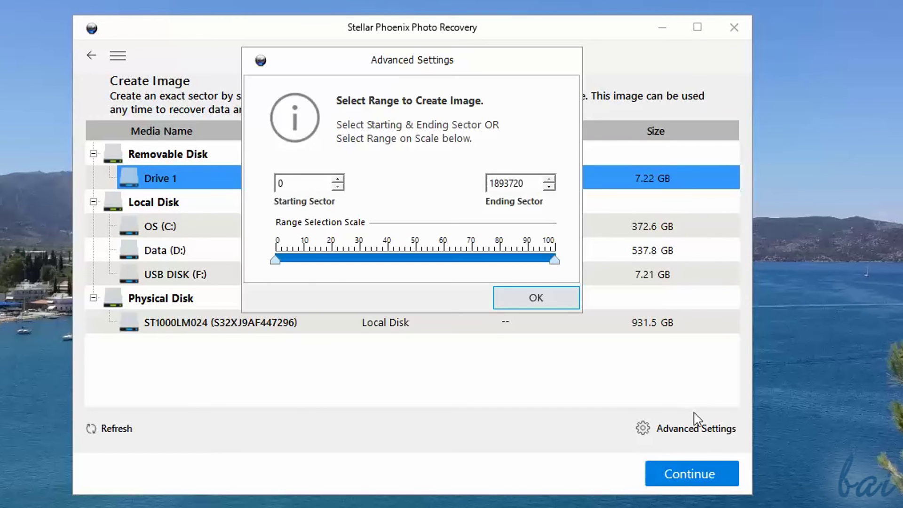
{"action": "left_click_drag", "start_coordinate": [554, 262], "coordinate": [582, 262]}
{"action": "left_click", "coordinate": [539, 301]}
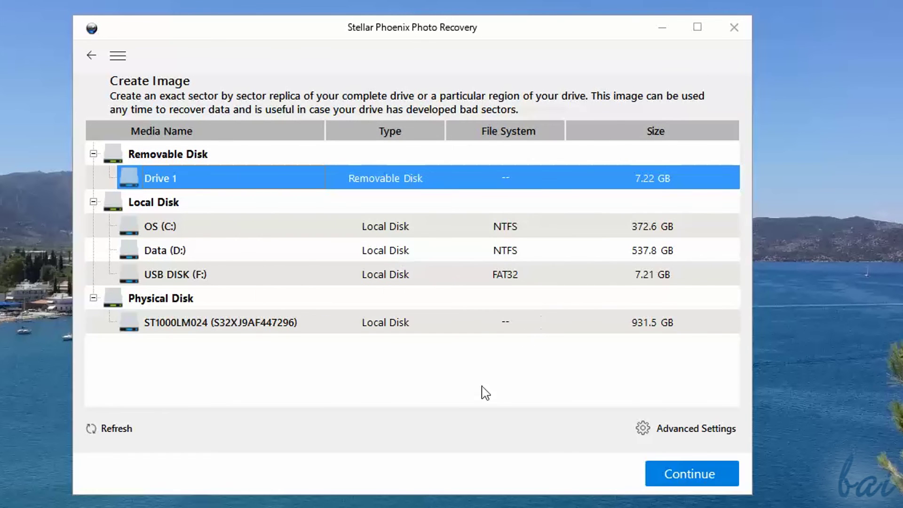
Save the Drive 1 image as MyDrive.img on the Desktop and start imaging
{"action": "left_click", "coordinate": [690, 474]}
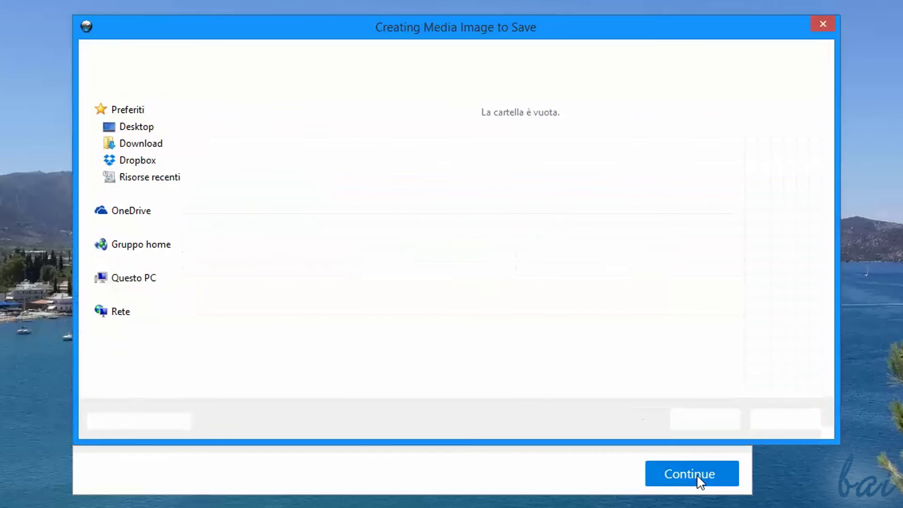
{"action": "left_click", "coordinate": [324, 365]}
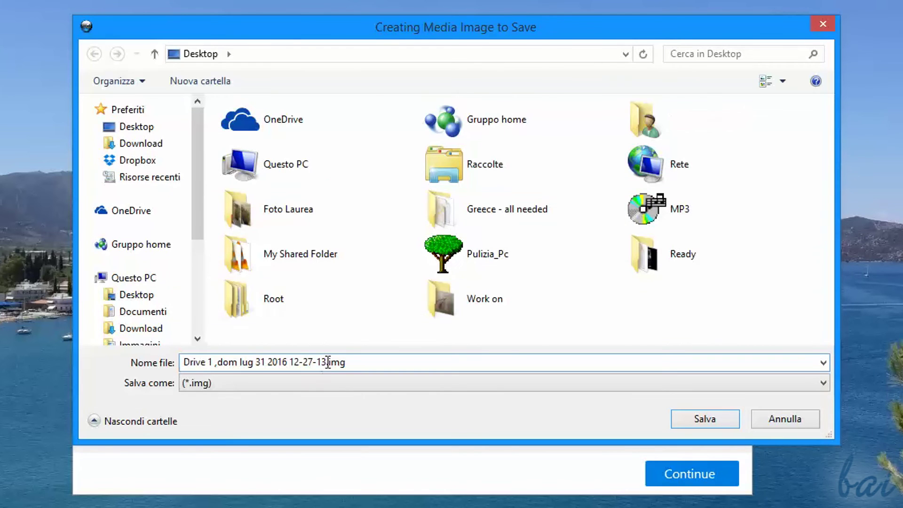
{"action": "left_click_drag", "start_coordinate": [324, 364], "coordinate": [4, 332]}
{"action": "type", "text": "MyDrive"}
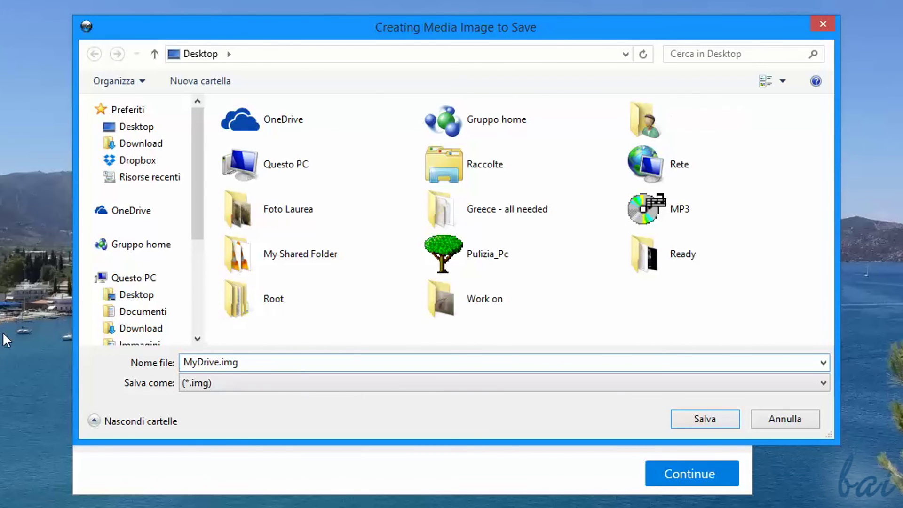
{"action": "left_click", "coordinate": [609, 384]}
{"action": "left_click", "coordinate": [609, 383]}
{"action": "left_click", "coordinate": [720, 420]}
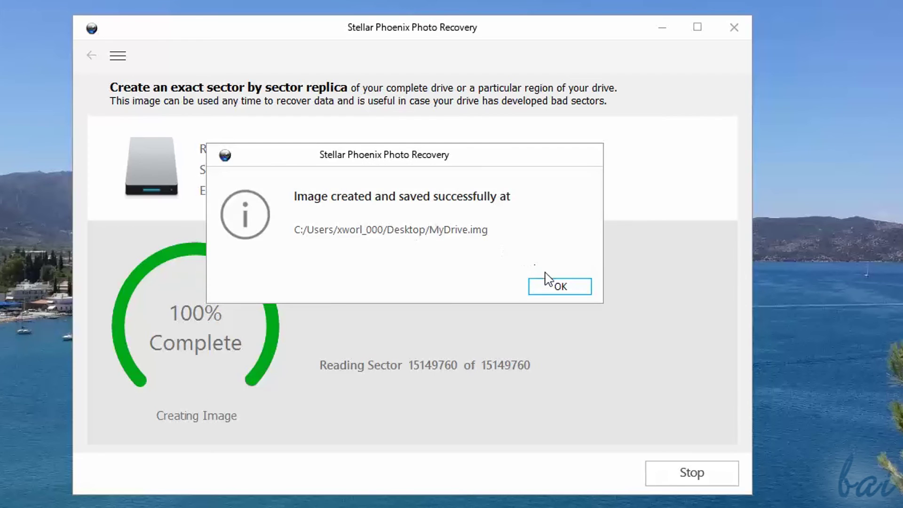
Dismiss the image-created notice and browse the MyDrive.img entries, including IMG_Volume 1
{"action": "left_click", "coordinate": [558, 289]}
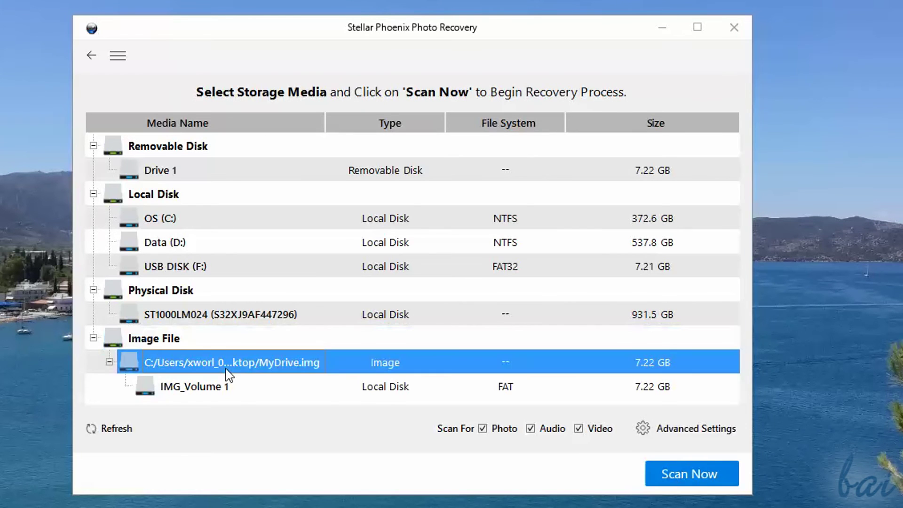
{"action": "left_click", "coordinate": [238, 390]}
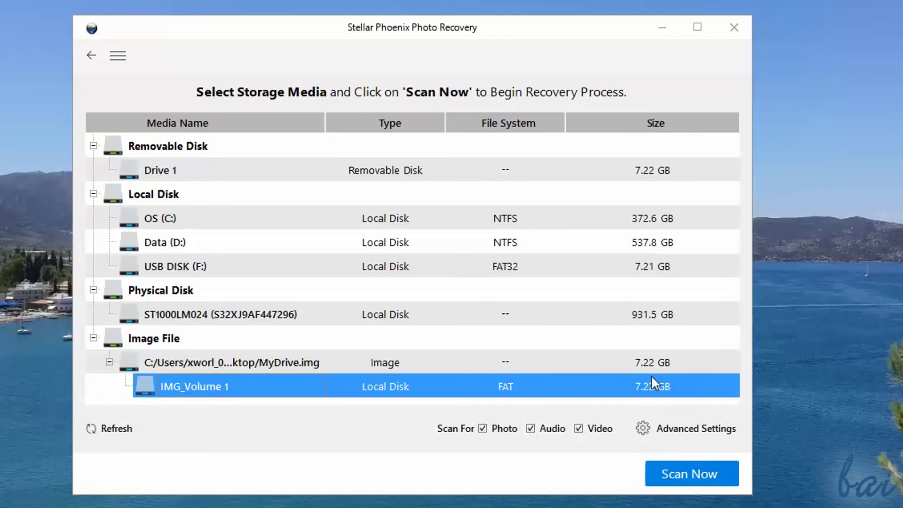
{"action": "left_click", "coordinate": [162, 334]}
{"action": "left_click", "coordinate": [172, 364]}
{"action": "left_click", "coordinate": [171, 382]}
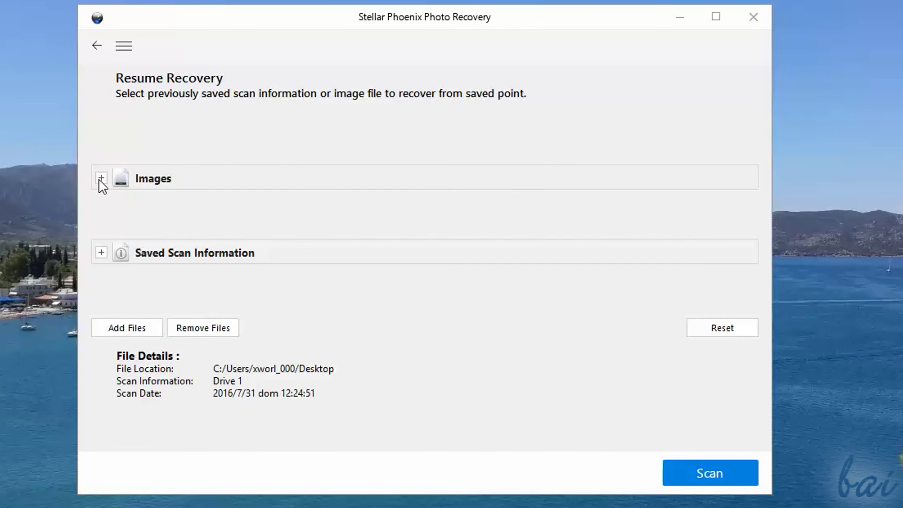
{"action": "left_click", "coordinate": [101, 178]}
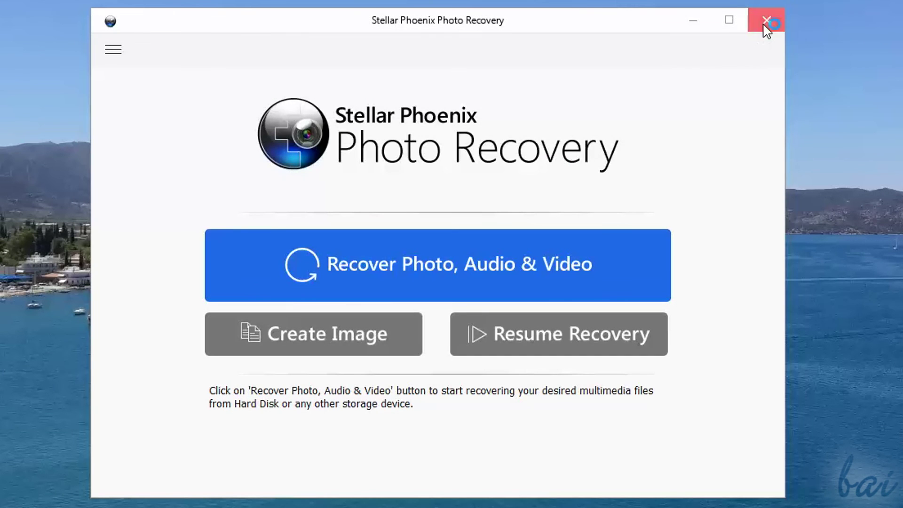
Close Photo Recovery, open Repair for JPEG, and add 165076.JPG to the repair list
{"action": "left_click", "coordinate": [765, 27]}
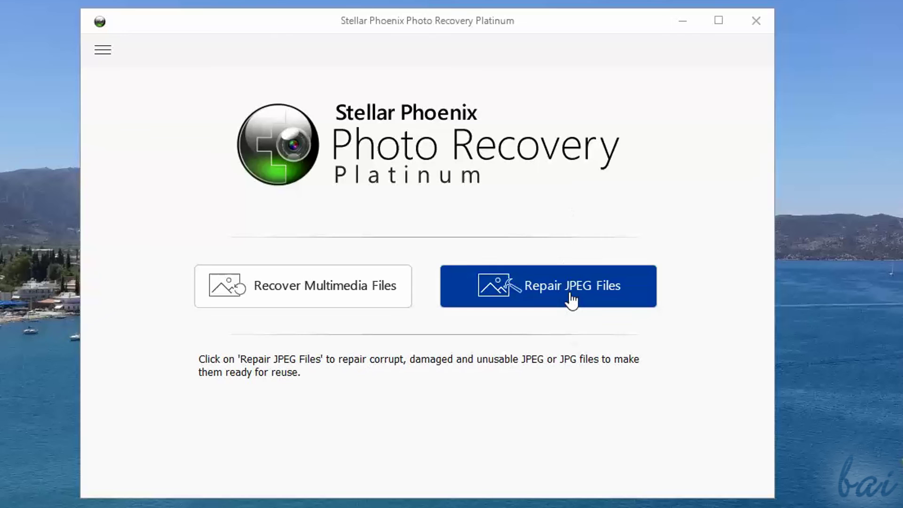
{"action": "left_click", "coordinate": [571, 299]}
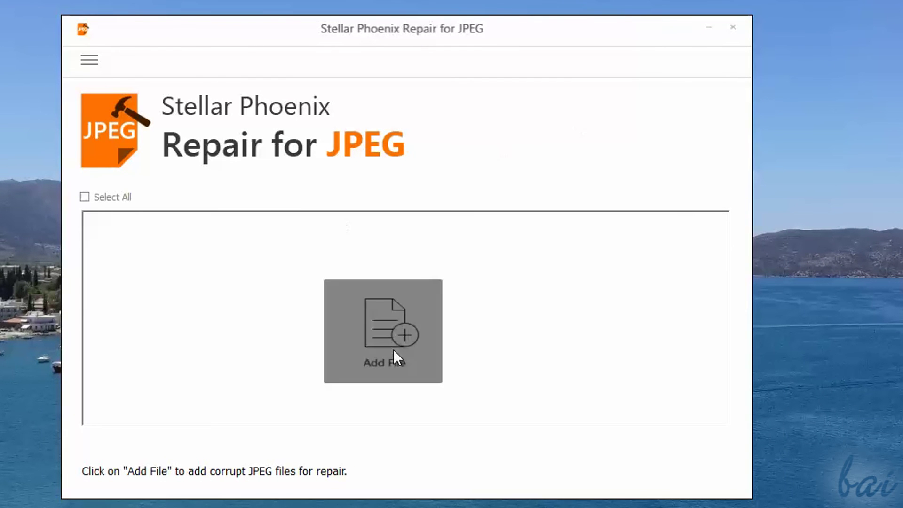
{"action": "left_click", "coordinate": [395, 330]}
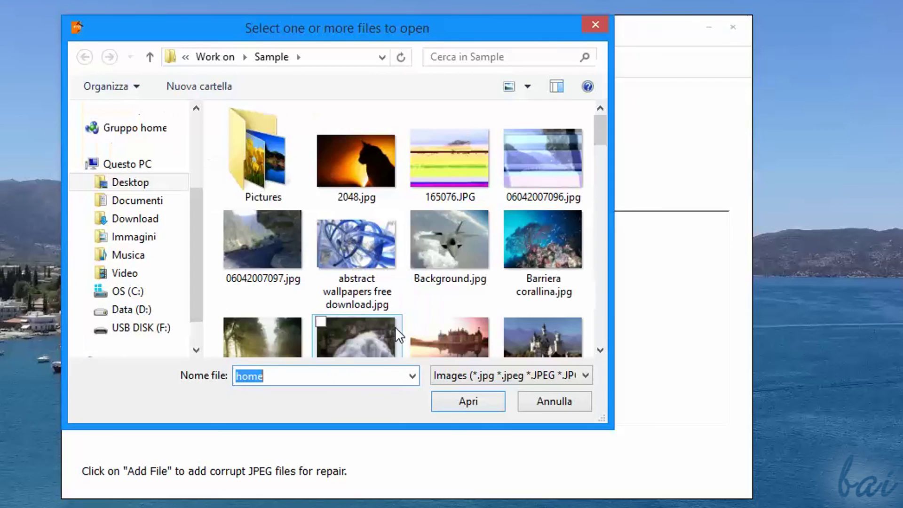
{"action": "left_click", "coordinate": [448, 181]}
{"action": "left_click", "coordinate": [485, 404]}
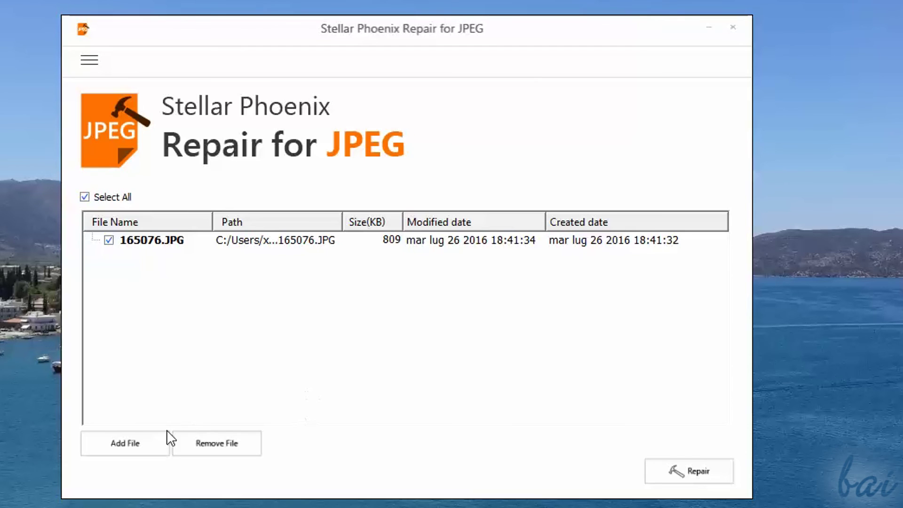
Add 06042007096.jpg and yellowstone_gps6.jpg to the repair list
{"action": "left_click", "coordinate": [133, 449]}
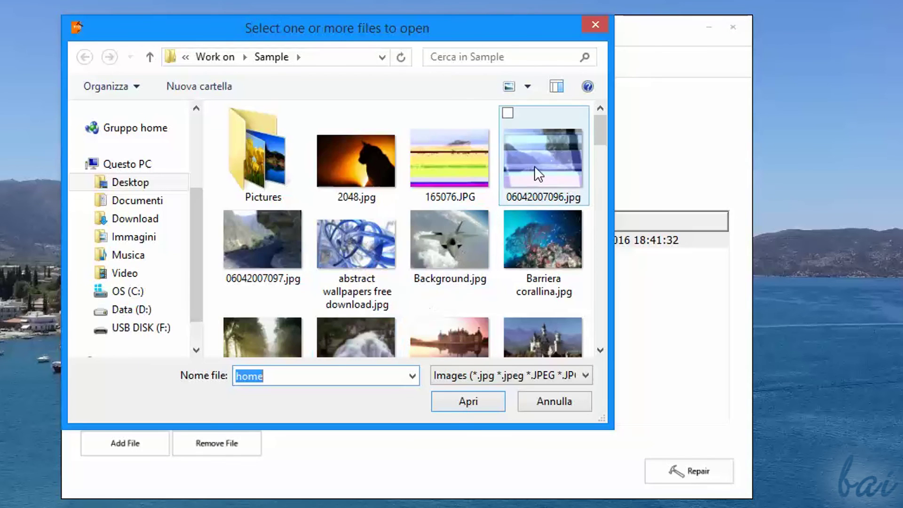
{"action": "left_click", "coordinate": [535, 166]}
{"action": "left_click", "coordinate": [473, 400]}
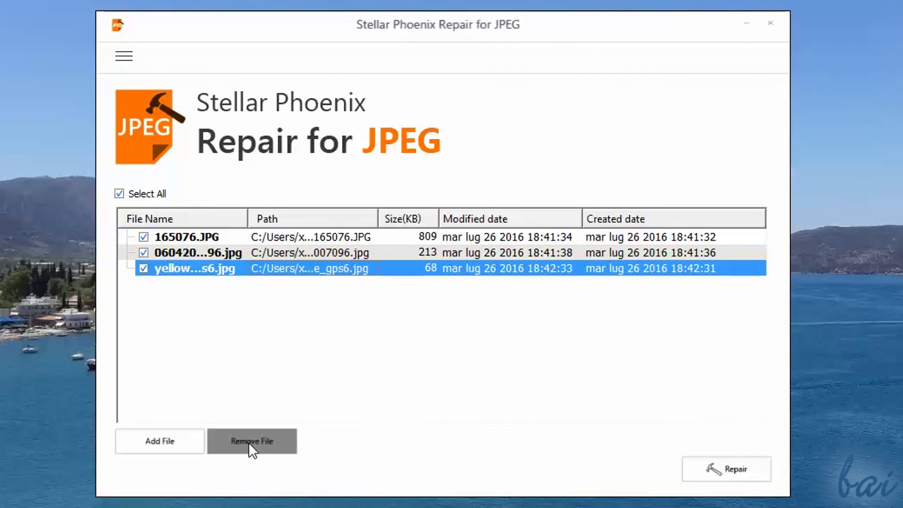
{"action": "left_click", "coordinate": [250, 450]}
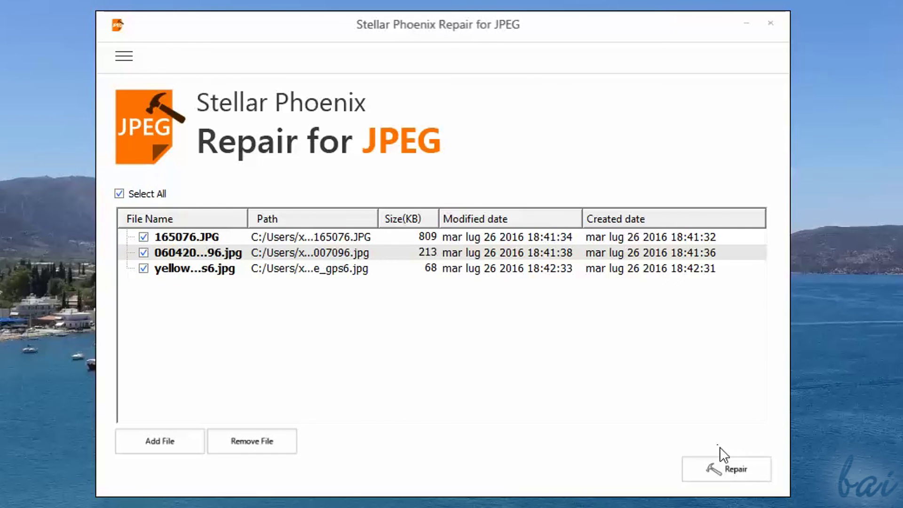
Repair the three photos and preview 165076.JPG, 06042007096.jpg and yellowstone_gps6.jpg
{"action": "left_click", "coordinate": [735, 468]}
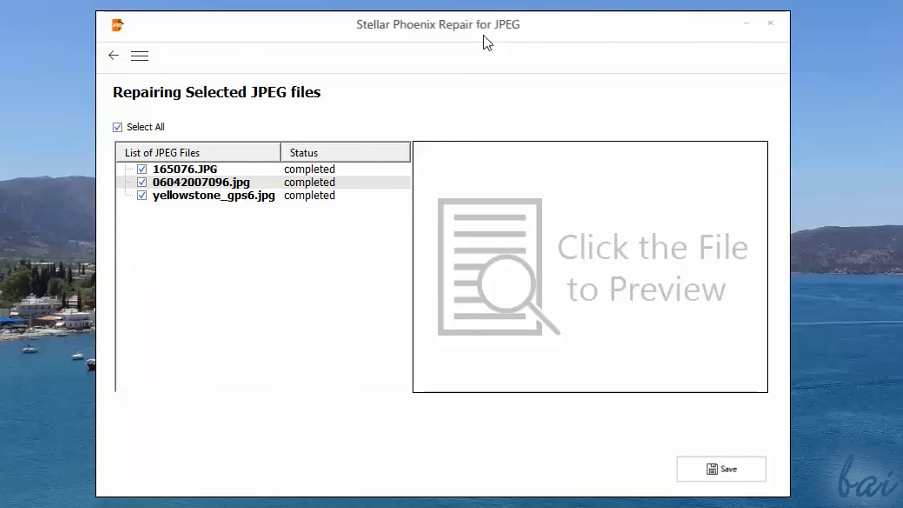
{"action": "left_click", "coordinate": [195, 169]}
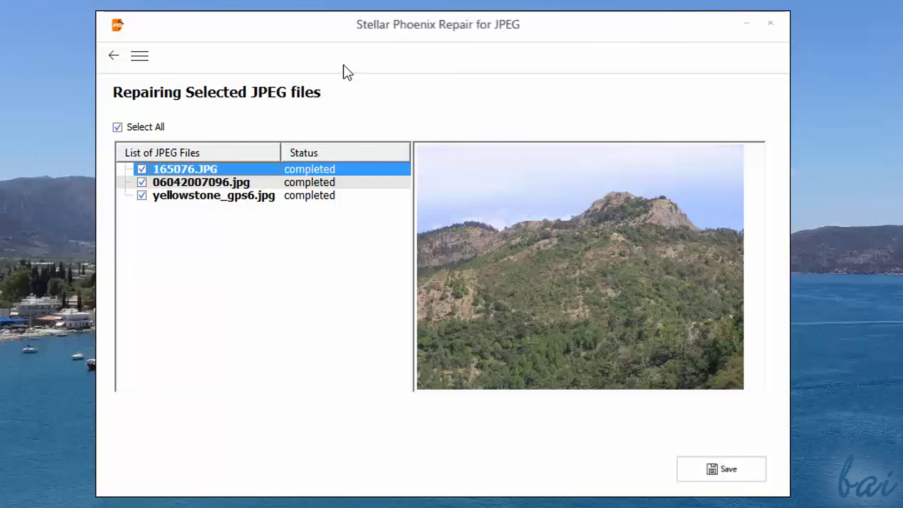
{"action": "left_click", "coordinate": [214, 185]}
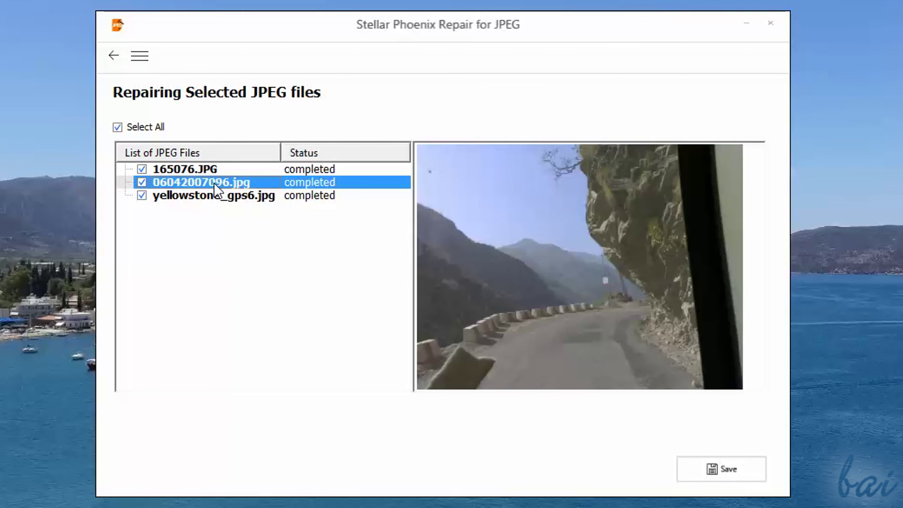
{"action": "left_click", "coordinate": [225, 198]}
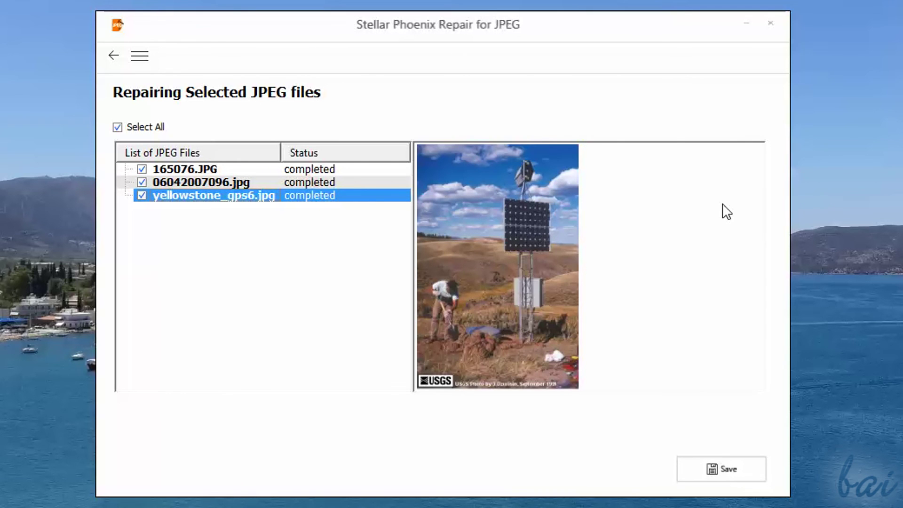
Save the repaired photos to the Desktop in the Sample_Repaired folder
{"action": "left_click", "coordinate": [733, 475]}
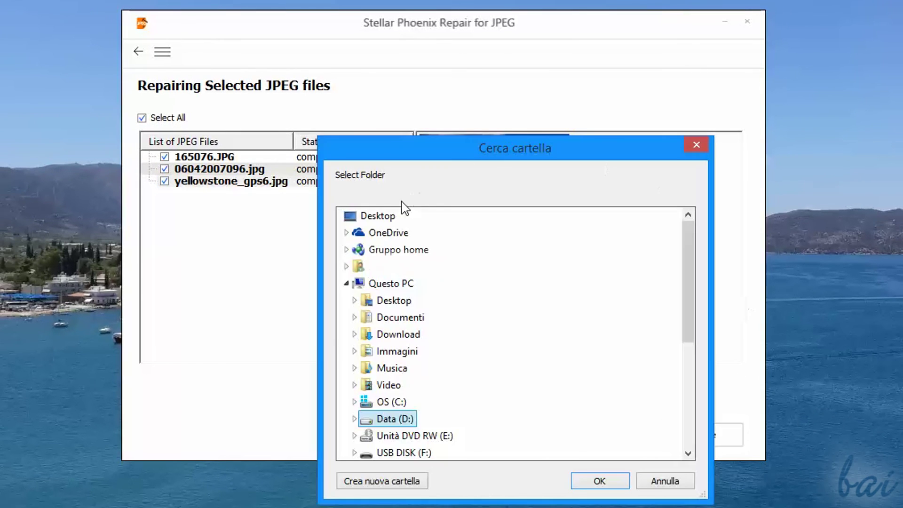
{"action": "left_click", "coordinate": [387, 216]}
{"action": "left_click", "coordinate": [597, 481]}
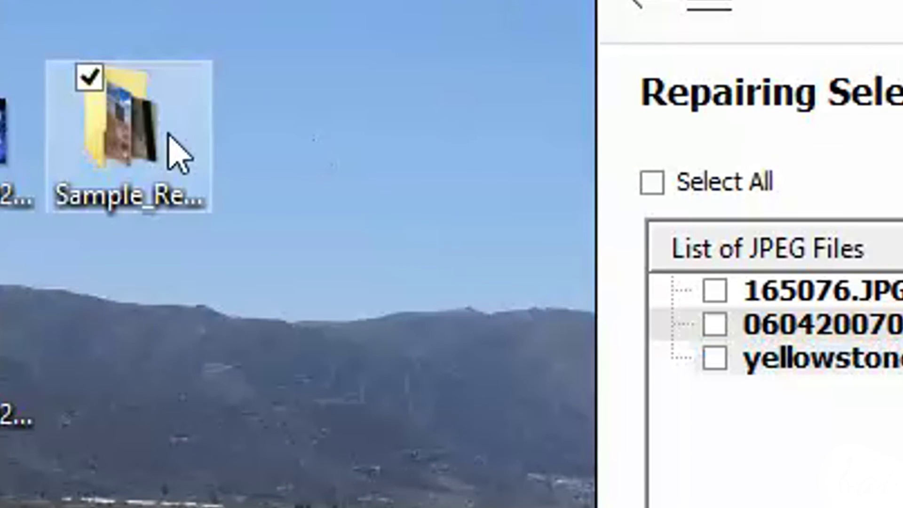
{"action": "left_click", "coordinate": [168, 135]}
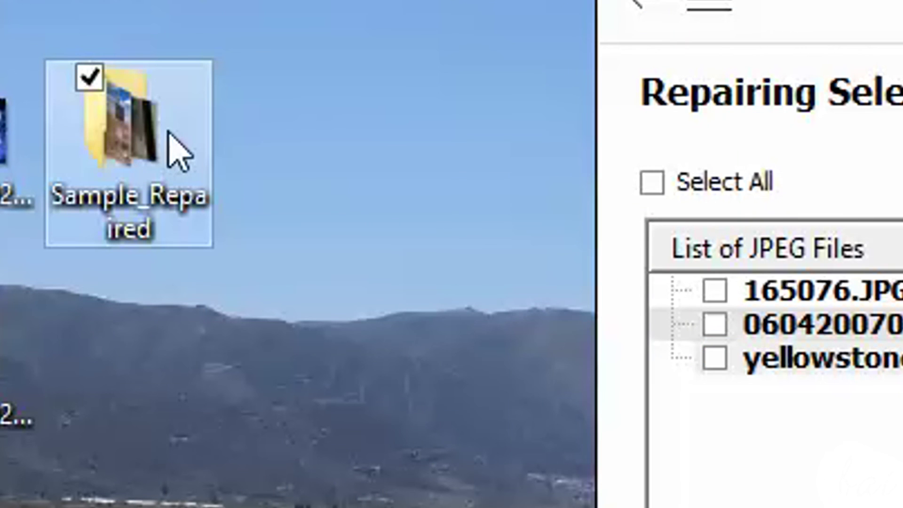
{"action": "mouse_move", "coordinate": [171, 135]}
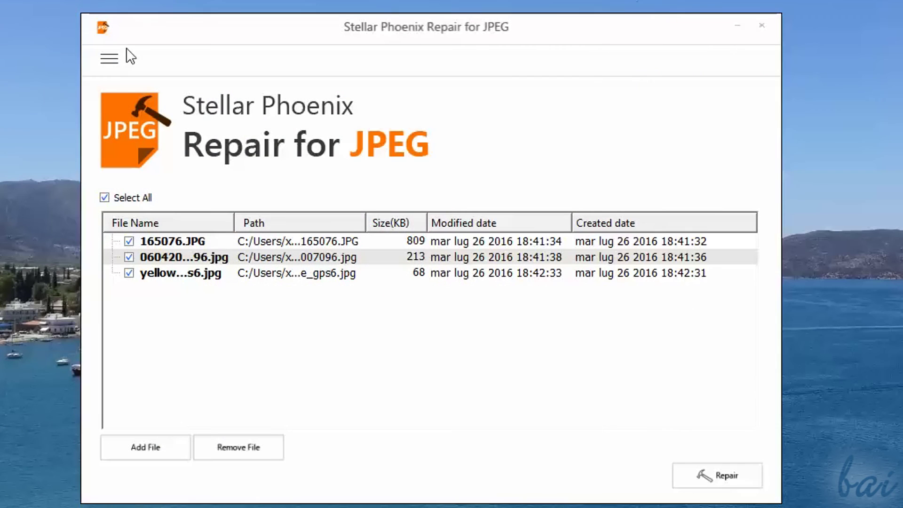
{"action": "left_click", "coordinate": [111, 59]}
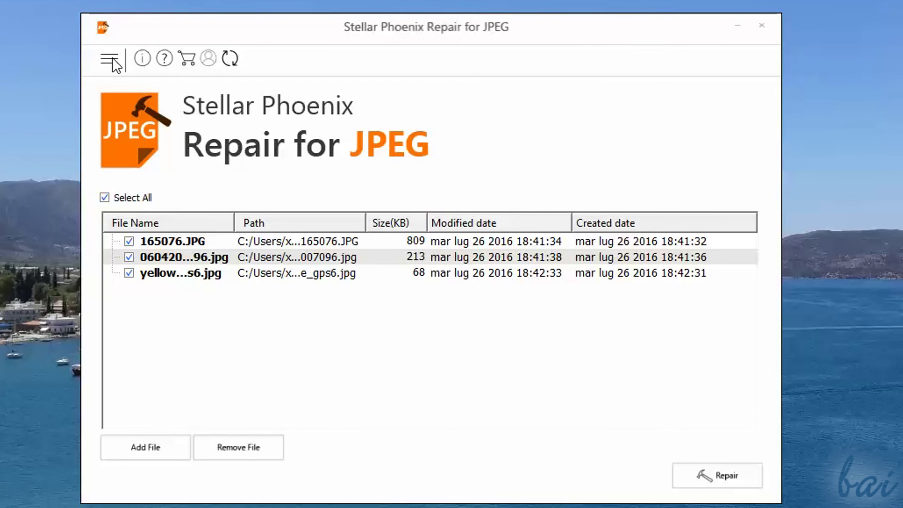
{"action": "left_click", "coordinate": [142, 59]}
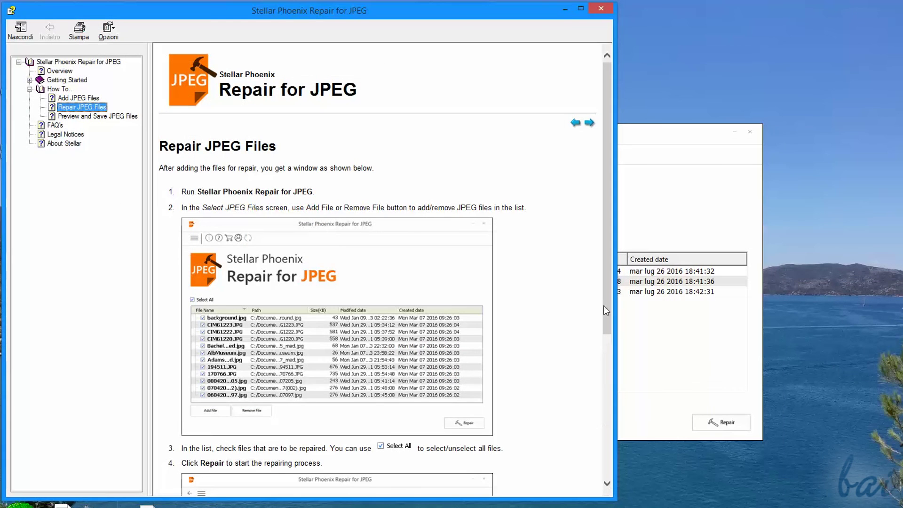
{"action": "left_click_drag", "start_coordinate": [605, 288], "coordinate": [602, 415]}
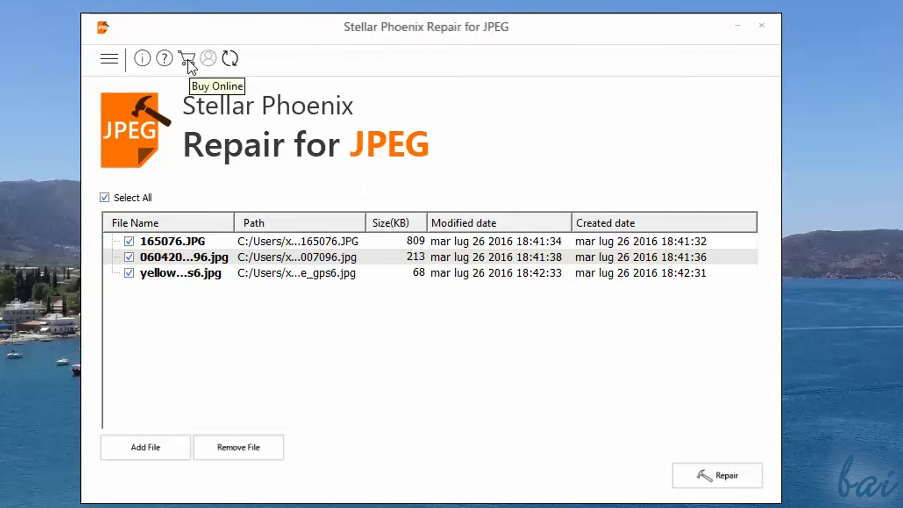
Open the Stellar Buy Now page for Photo Recovery Platinum from the cart icon
{"action": "left_click", "coordinate": [188, 58]}
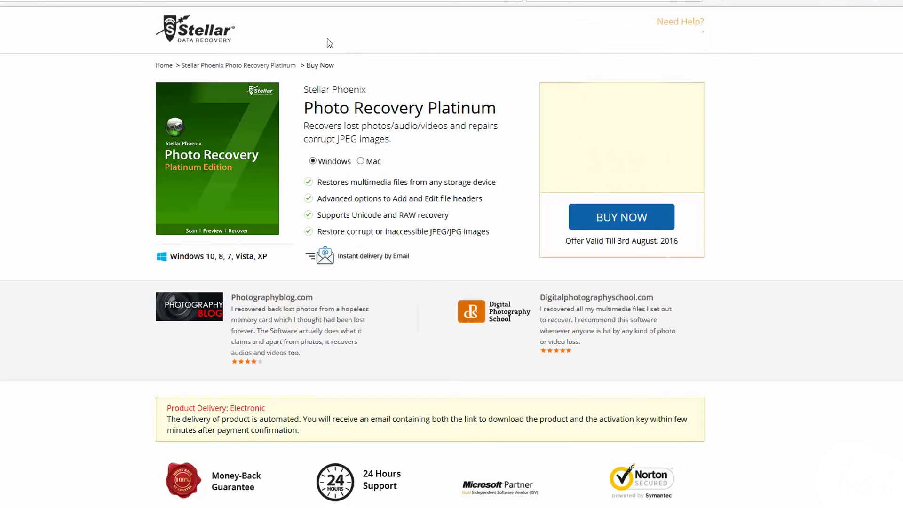